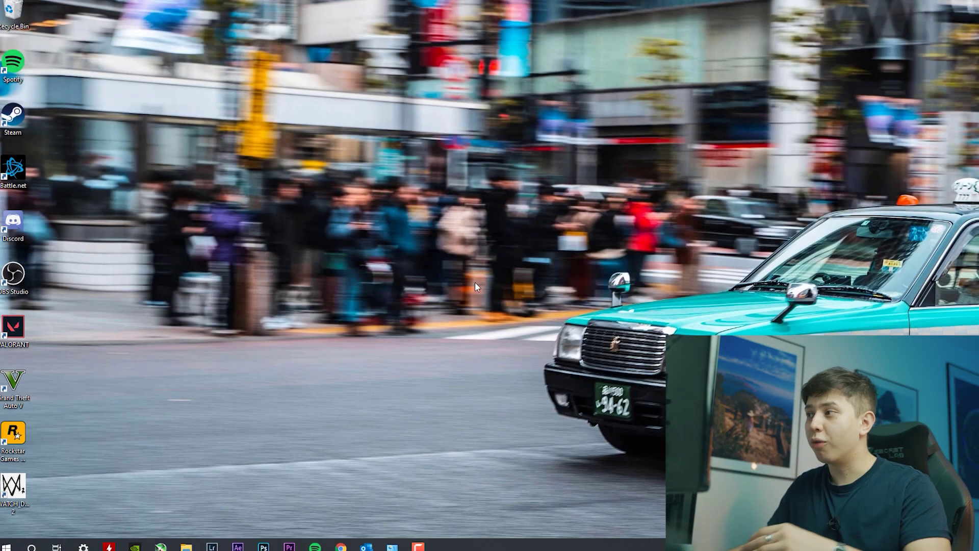
# Launch Control Panel from search and go to Network and Internet > Network and Sharing Centre.
pyautogui.click(6, 546)
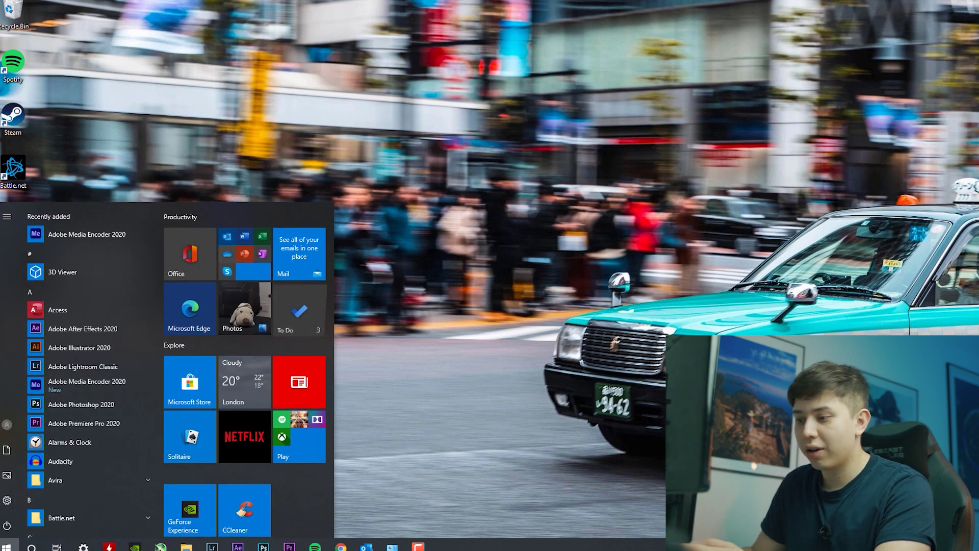
pyautogui.write('control panel')
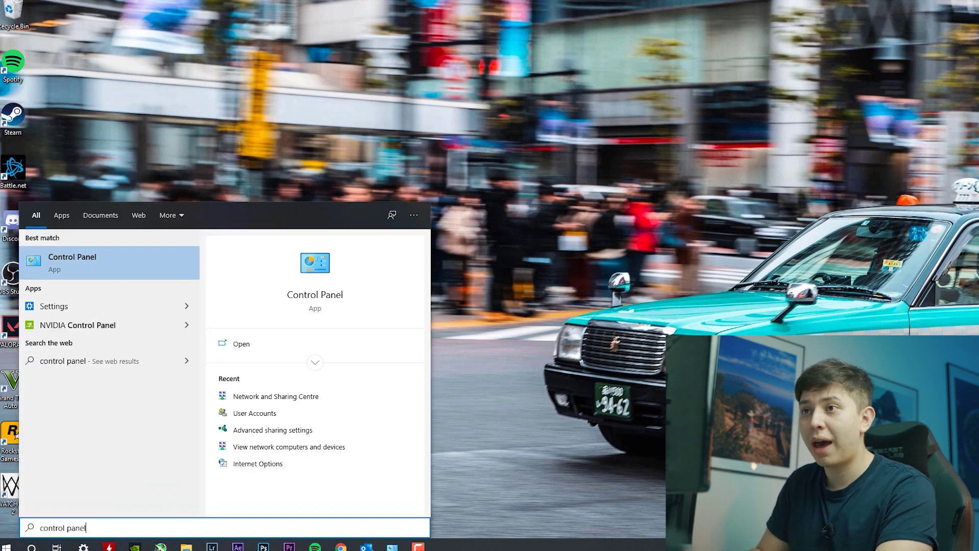
pyautogui.press('Return')
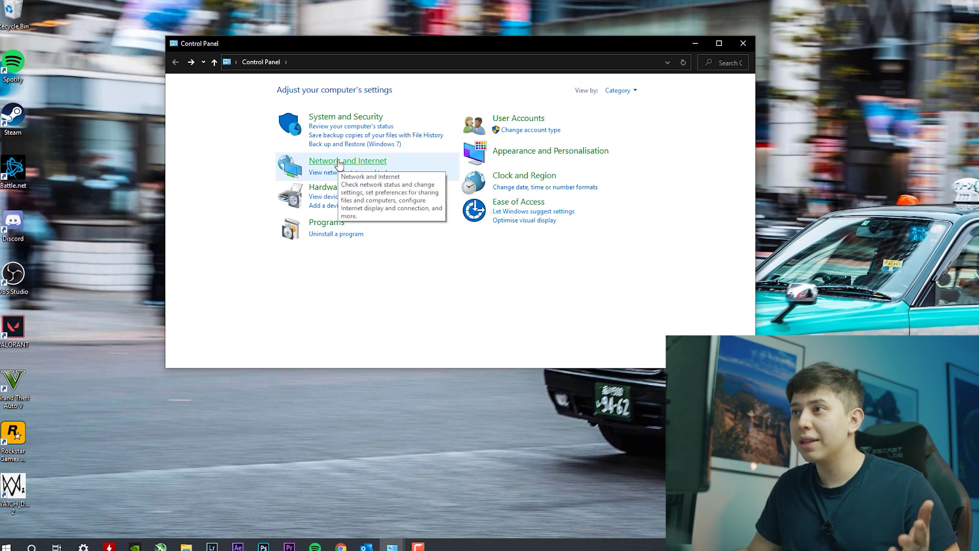
pyautogui.click(339, 164)
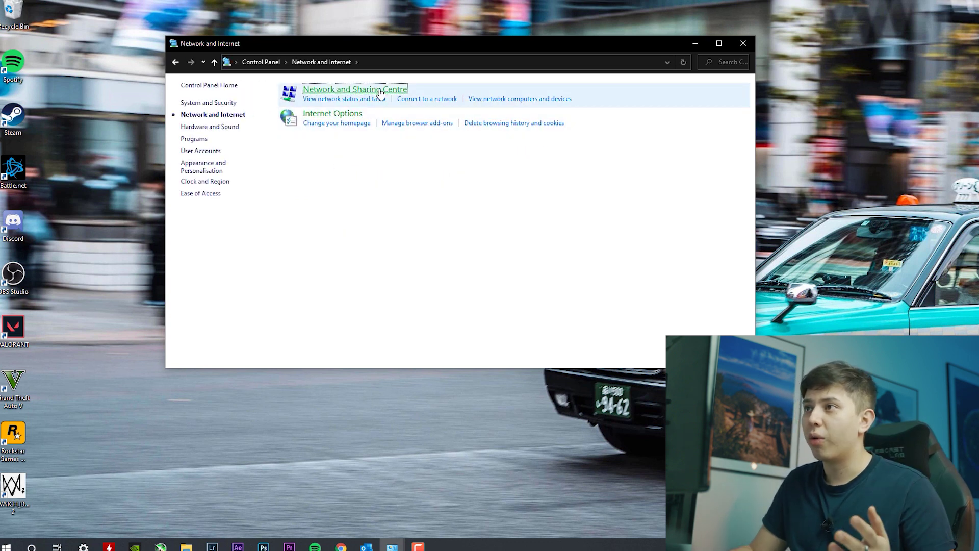
pyautogui.click(380, 90)
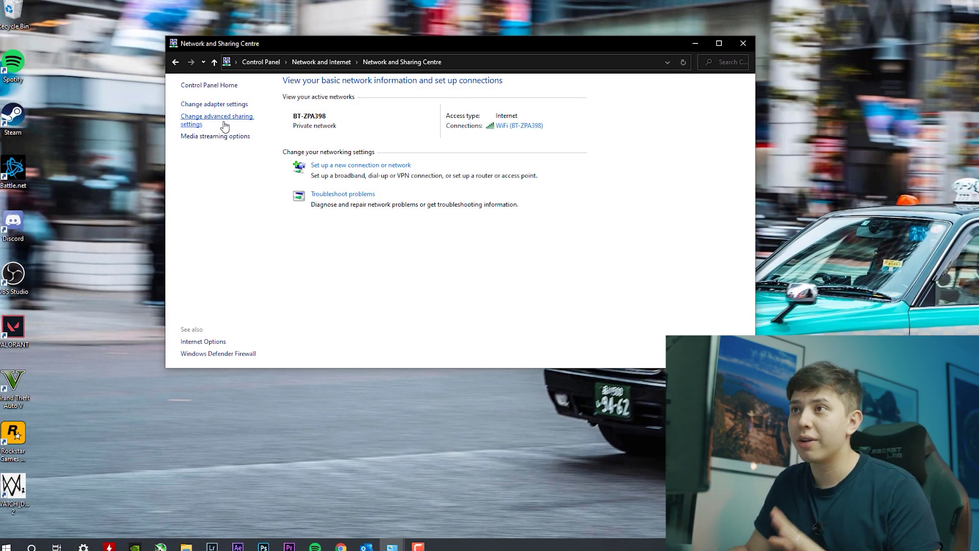
# Open advanced sharing settings and expand the Guest or Public, Private and All Networks profiles.
pyautogui.click(224, 123)
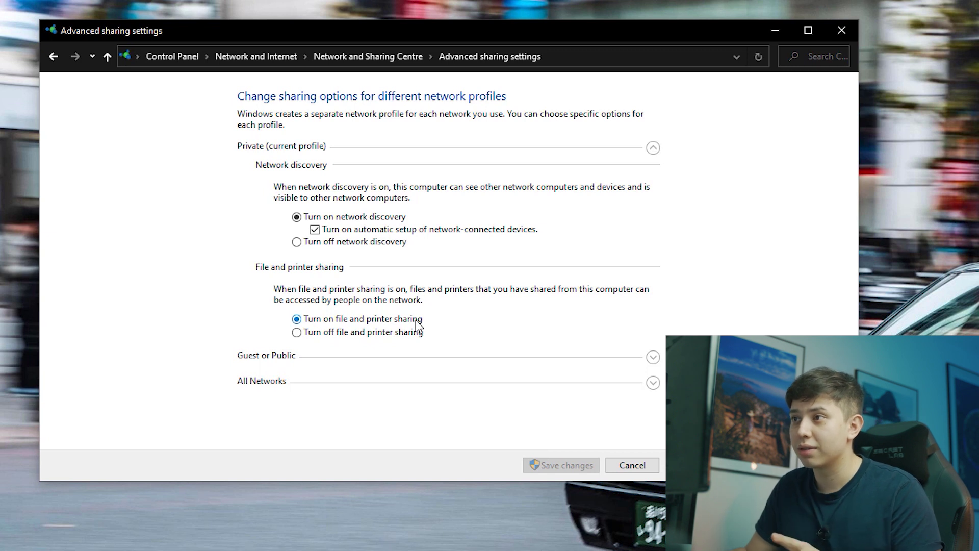
pyautogui.click(275, 359)
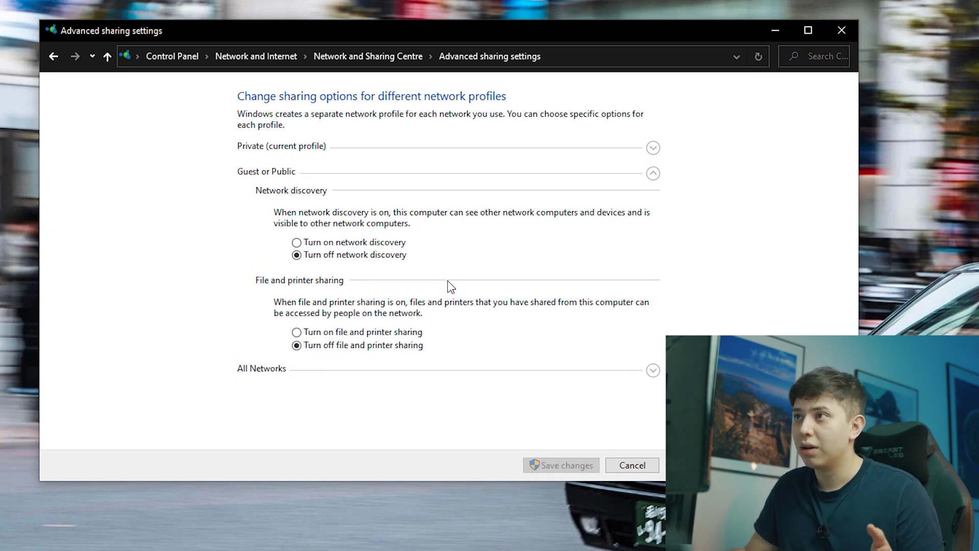
pyautogui.click(478, 149)
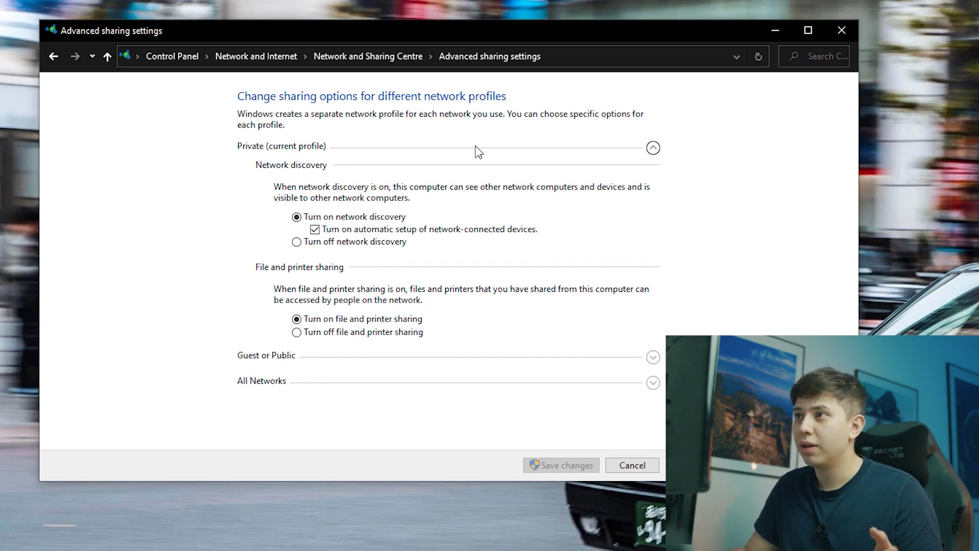
pyautogui.click(259, 387)
pyautogui.scroll(1, 398, 204)
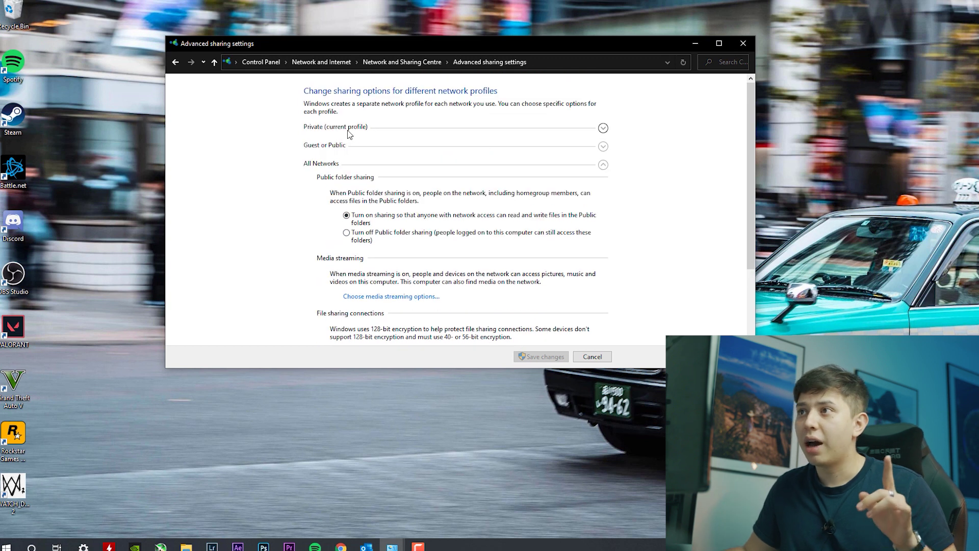
# Re-expand the Private and All Networks profiles, then bring up the Start menu power options.
pyautogui.click(396, 130)
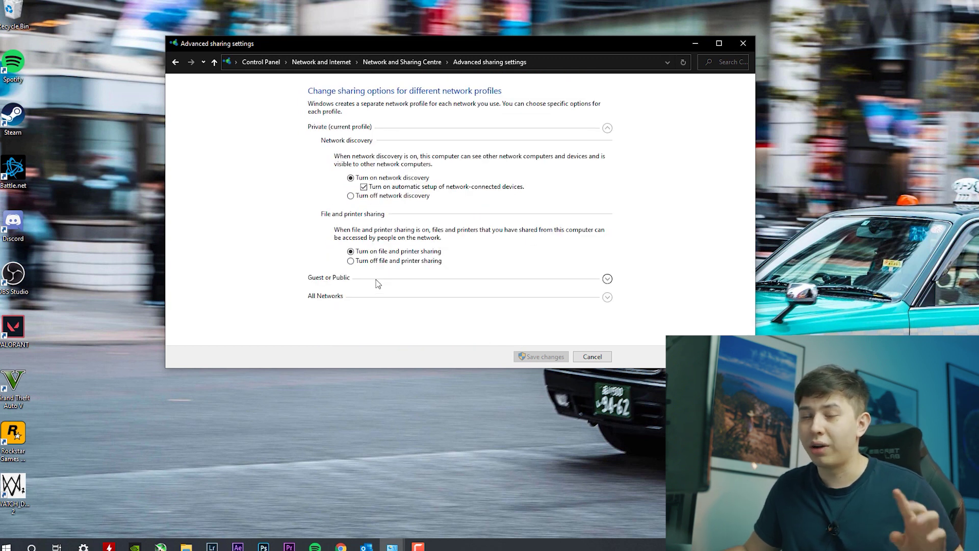
pyautogui.click(368, 295)
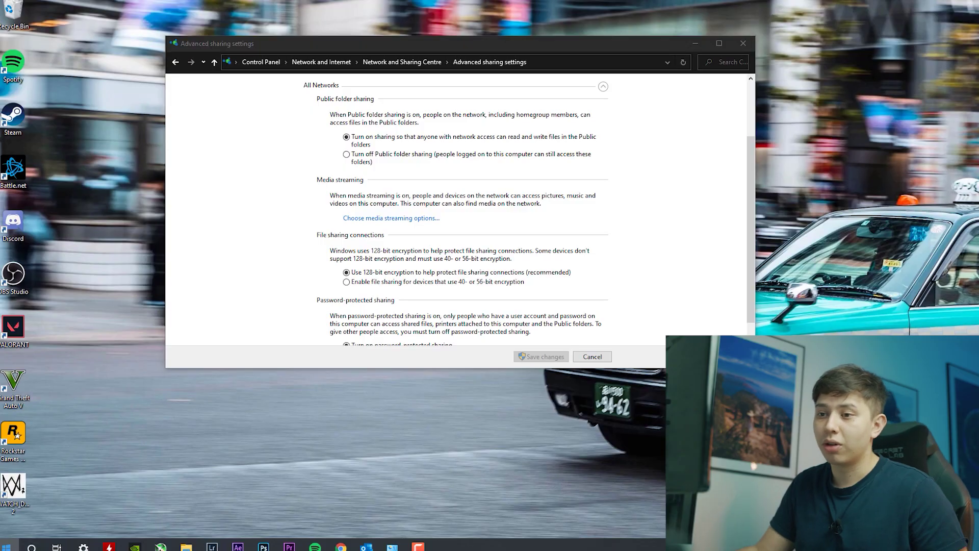
pyautogui.click(6, 547)
pyautogui.click(6, 526)
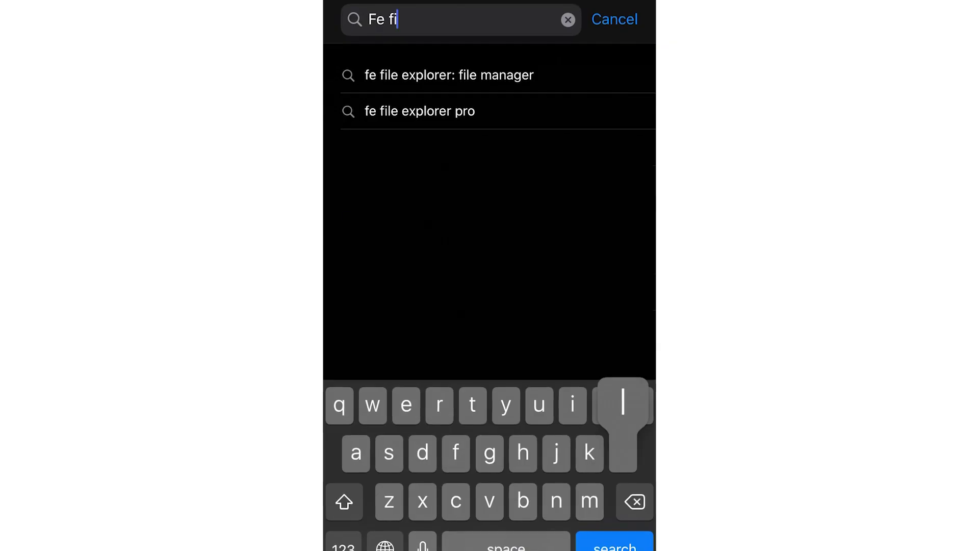
# Search the App Store for 'fe file explorer: file manager' via its suggestion.
pyautogui.write('le')
pyautogui.click(449, 75)
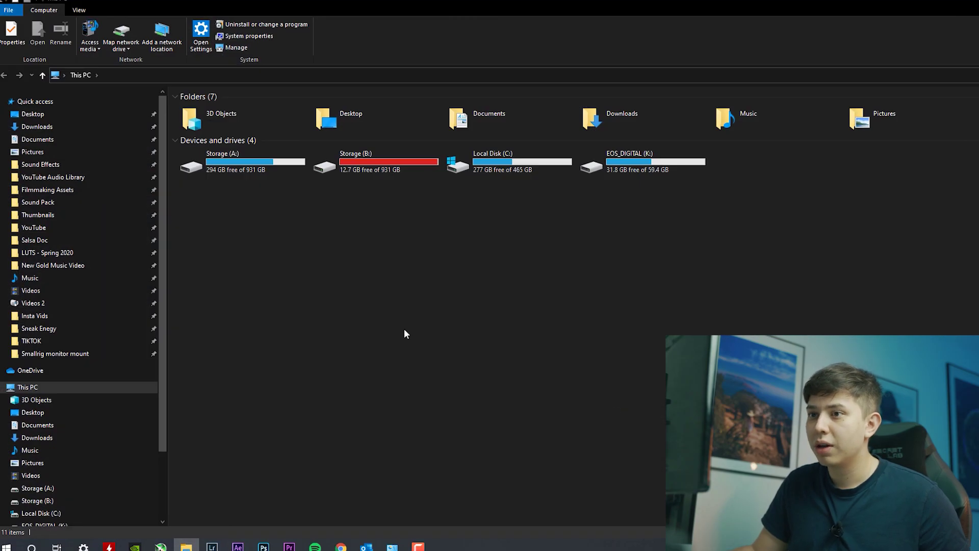
# Browse DESKTOP-2UTCIPA's Users share over Network, checking the personal and Public folders.
pyautogui.scroll(-2, 77, 391)
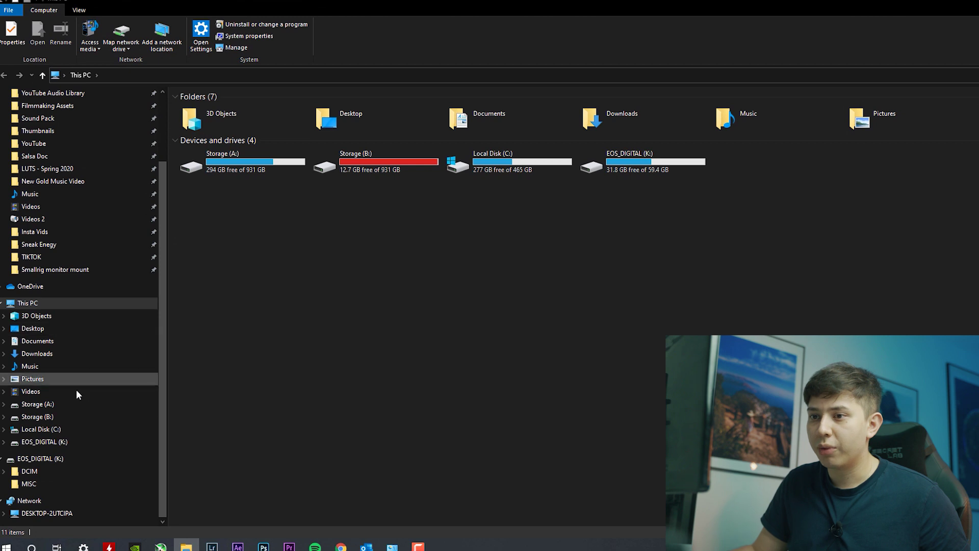
pyautogui.click(26, 502)
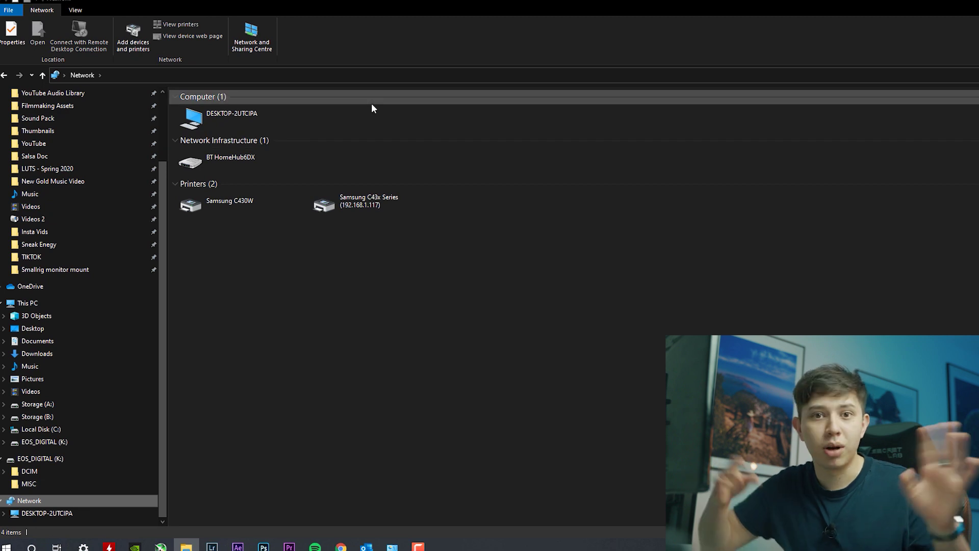
pyautogui.doubleClick(245, 120)
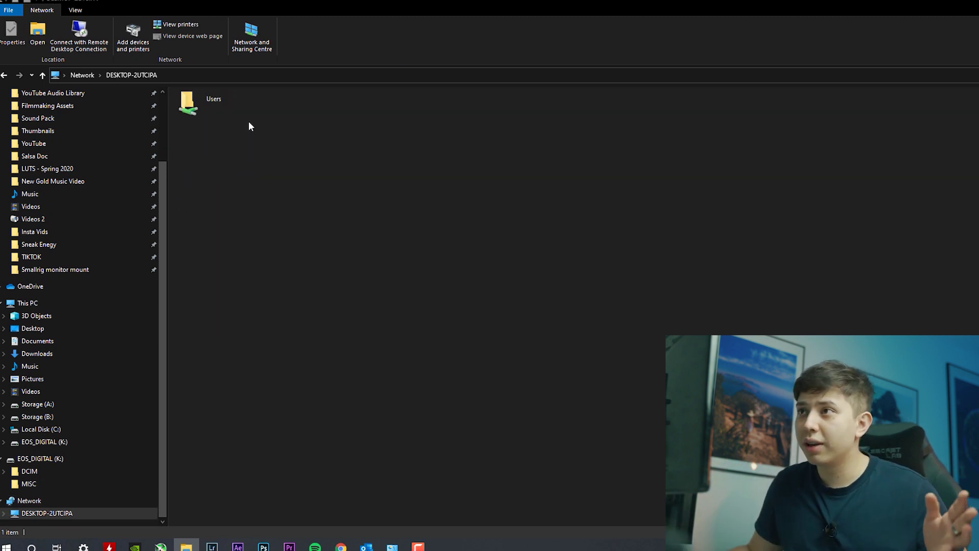
pyautogui.doubleClick(209, 103)
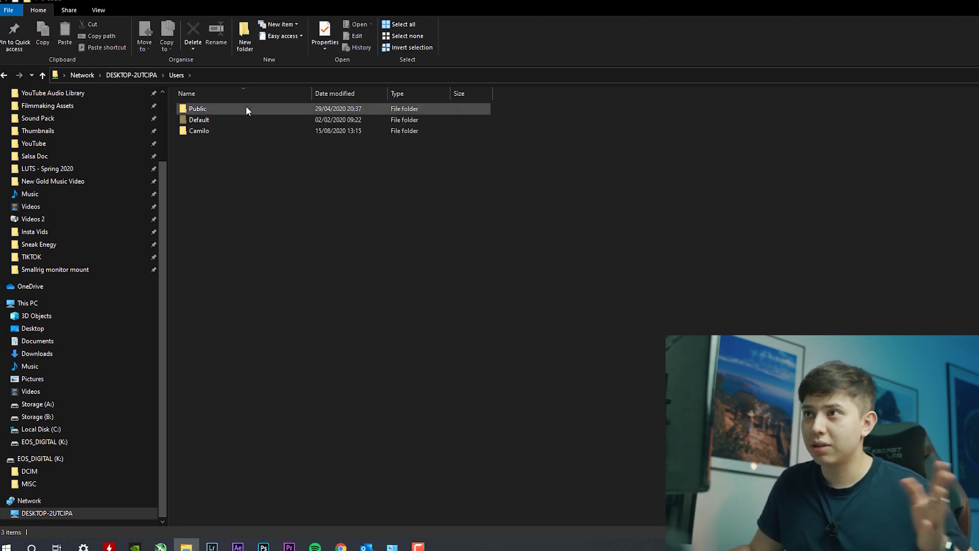
pyautogui.doubleClick(241, 132)
pyautogui.hotkey('alt', 'Left')
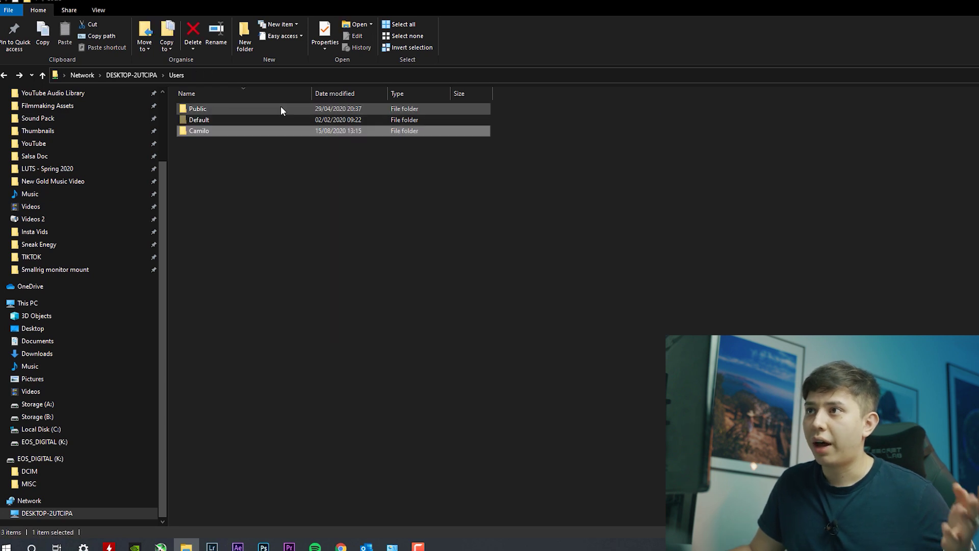
pyautogui.doubleClick(281, 109)
pyautogui.hotkey('alt', 'Left')
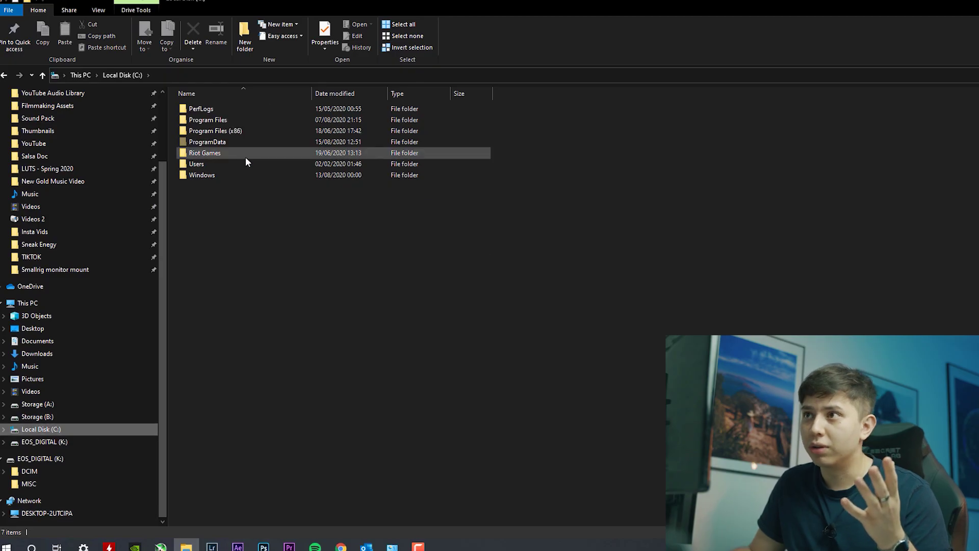
# Look through C:\Users, then the Storage (B:) and Storage (A:) drives.
pyautogui.doubleClick(244, 164)
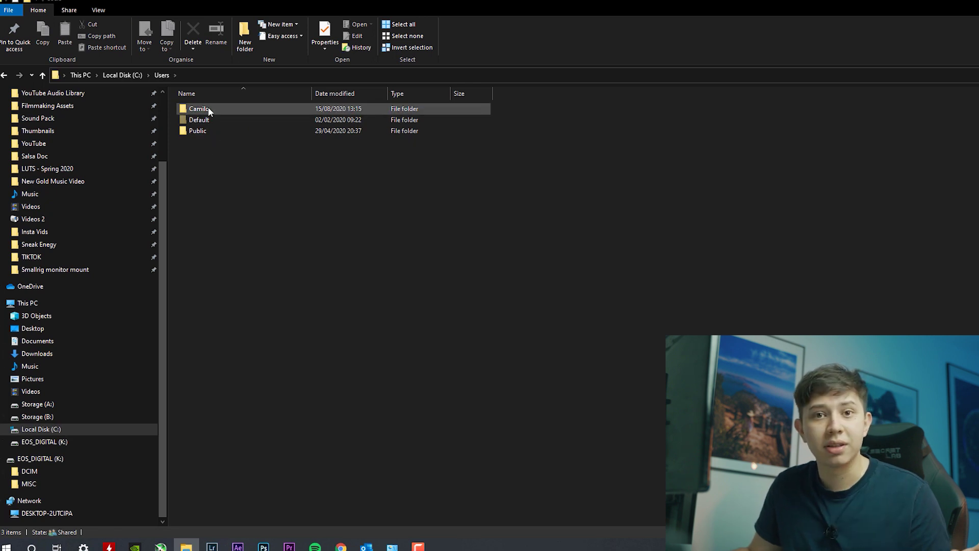
pyautogui.click(72, 417)
pyautogui.click(75, 404)
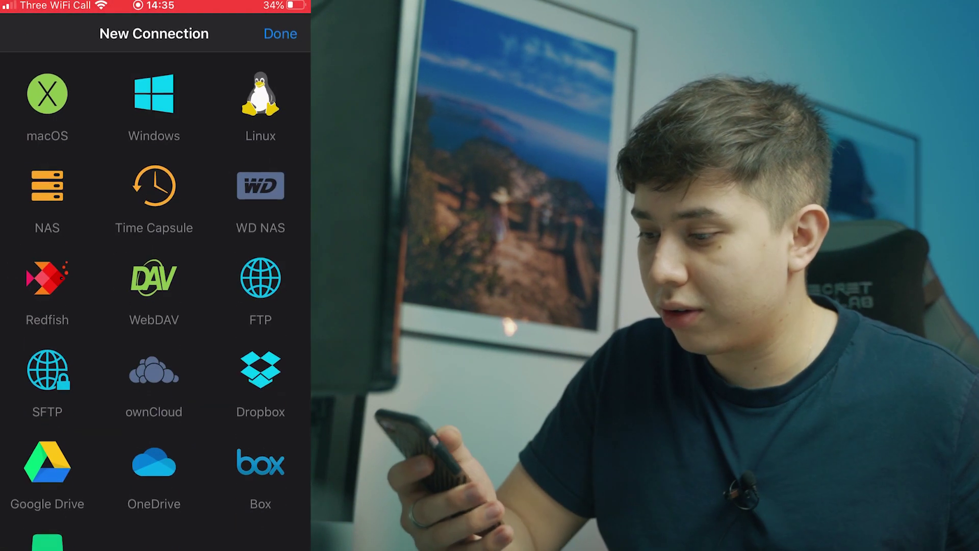
# Begin a Windows share connection and list the Network Neighborhood devices, including DESKTOP-2UTCIPA.
pyautogui.click(154, 102)
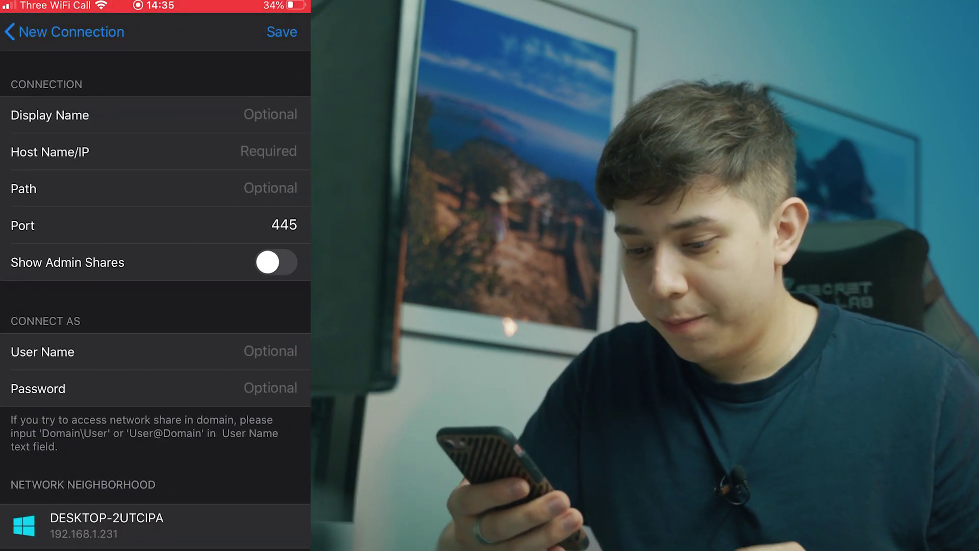
pyautogui.scroll(-1, 155, 306)
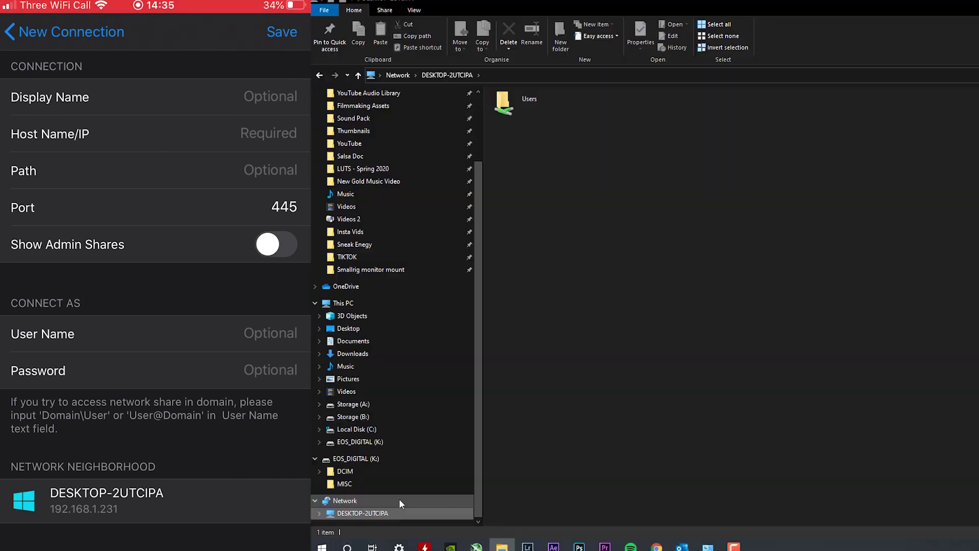
pyautogui.click(398, 499)
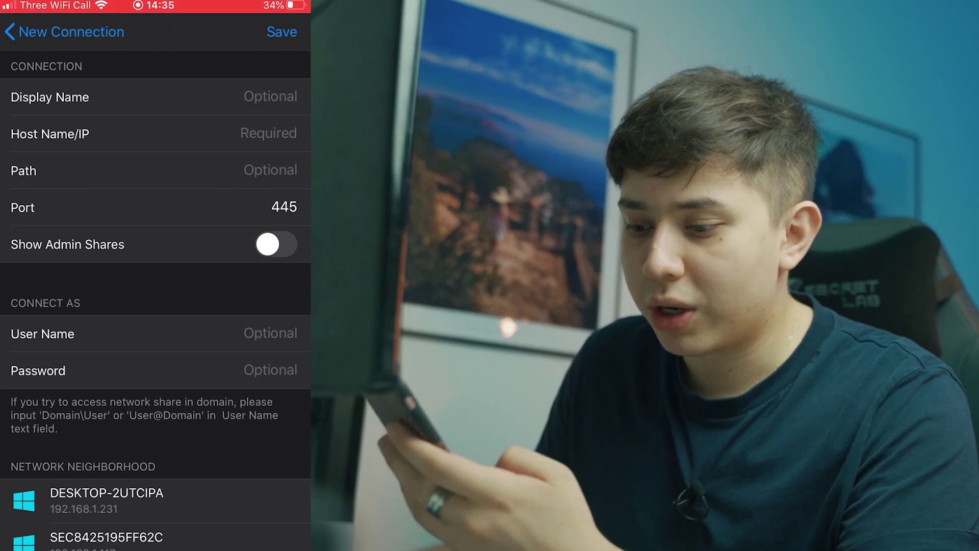
# Select DESKTOP-2UTCIPA under Network Neighborhood to reach its username and password Login prompt.
pyautogui.click(107, 499)
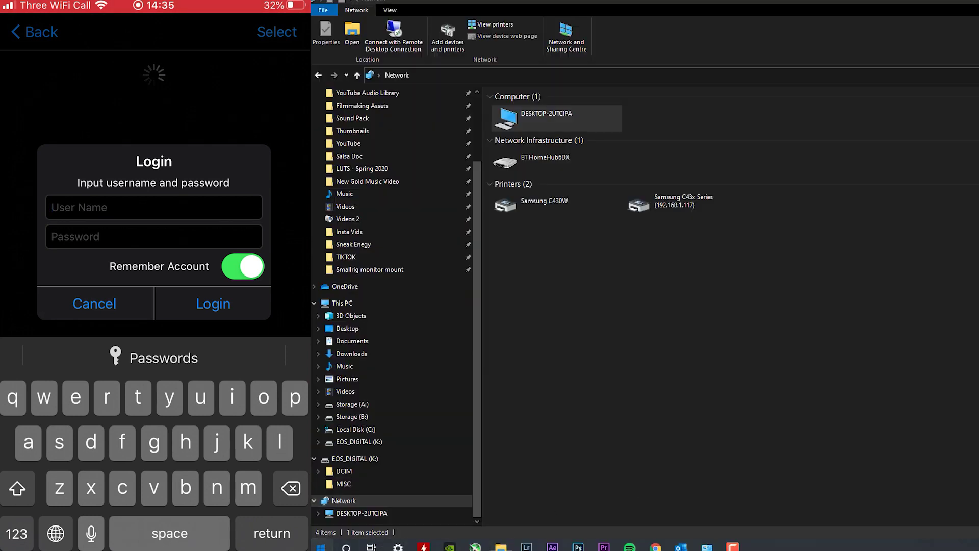
# Look up the PC's account name under Control Panel > User Accounts > User Accounts.
pyautogui.press('super')
pyautogui.write('c')
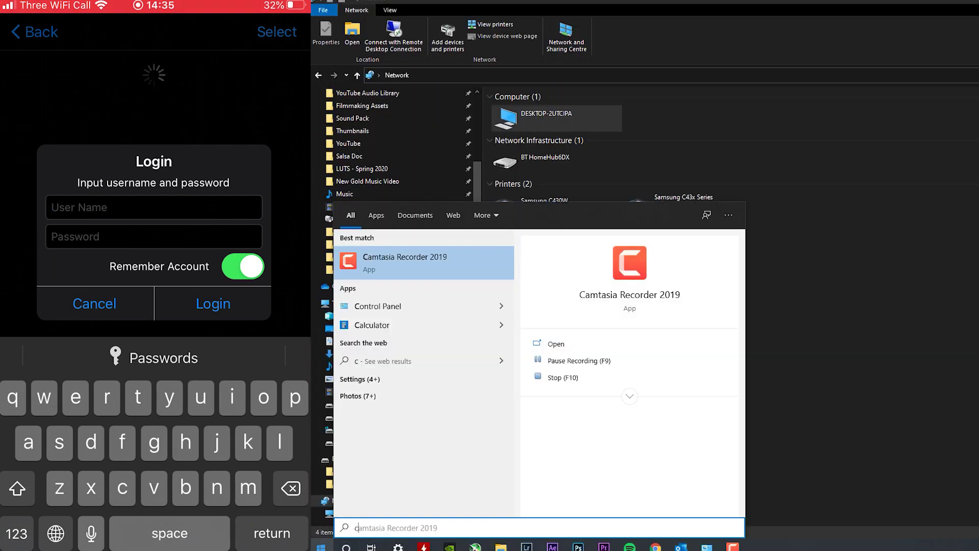
pyautogui.click(368, 304)
pyautogui.click(715, 133)
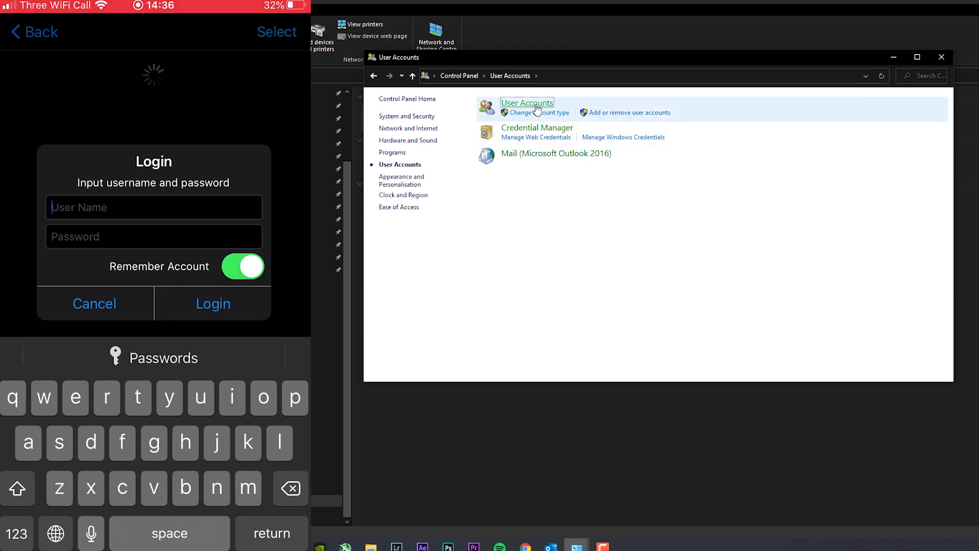
pyautogui.click(535, 104)
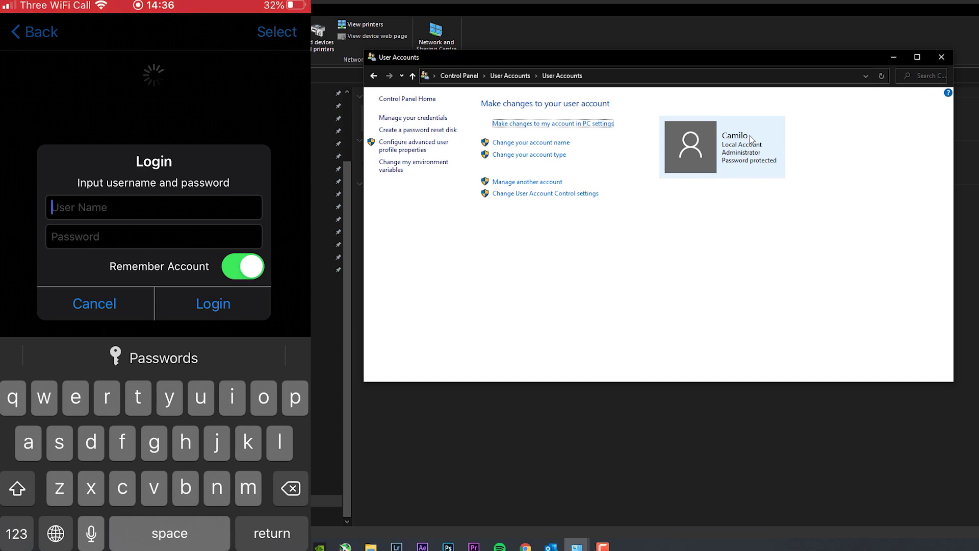
# Enter the PC account name in the phone's Login prompt and sign in.
pyautogui.write('Camilo')
pyautogui.press('Return')
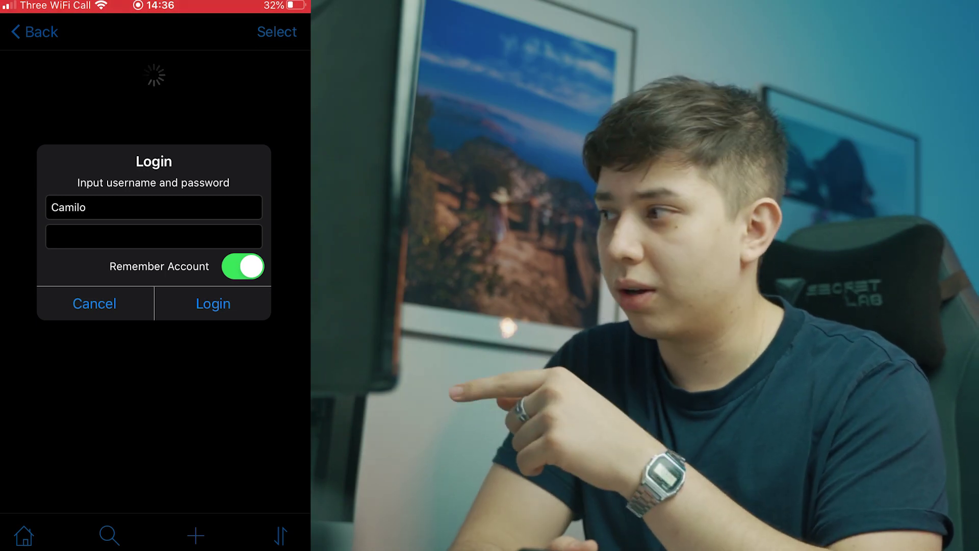
pyautogui.click(213, 304)
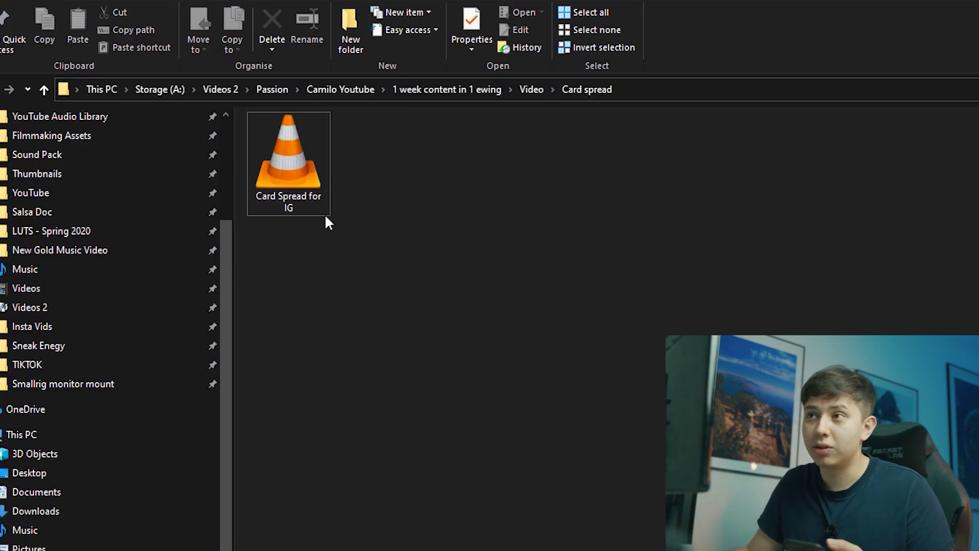
# Copy the Card Spread for IG video and browse to DESKTOP-2UTCIPA > Users > the user's folder.
pyautogui.rightClick(312, 155)
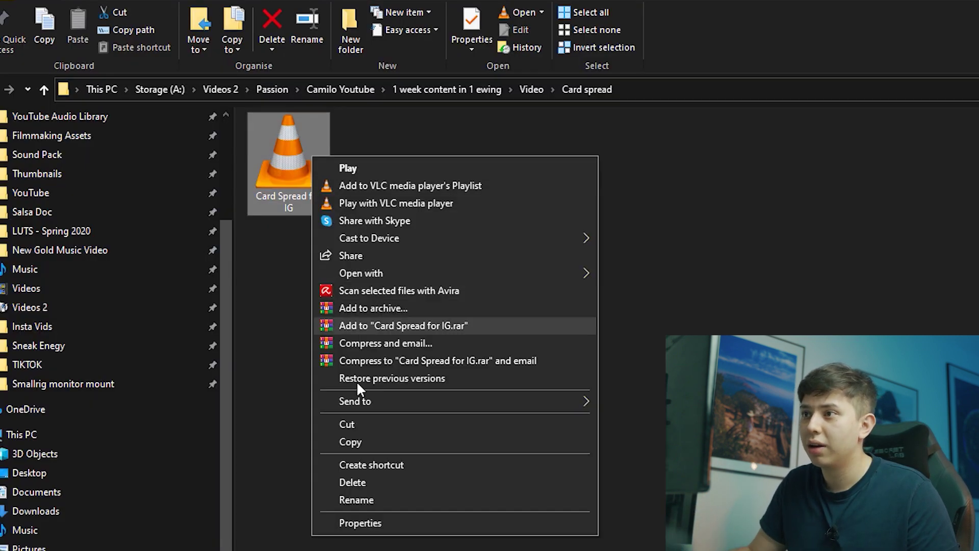
pyautogui.click(387, 440)
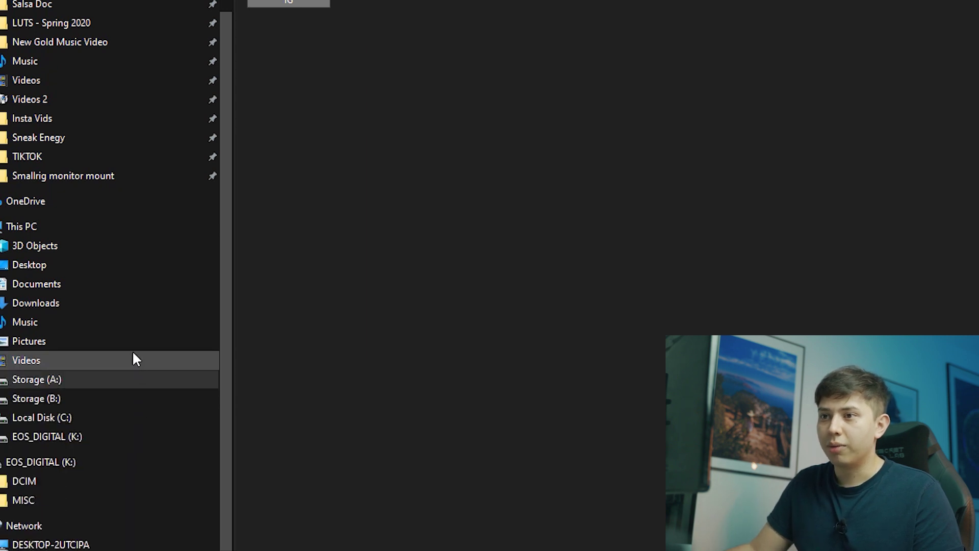
pyautogui.click(24, 500)
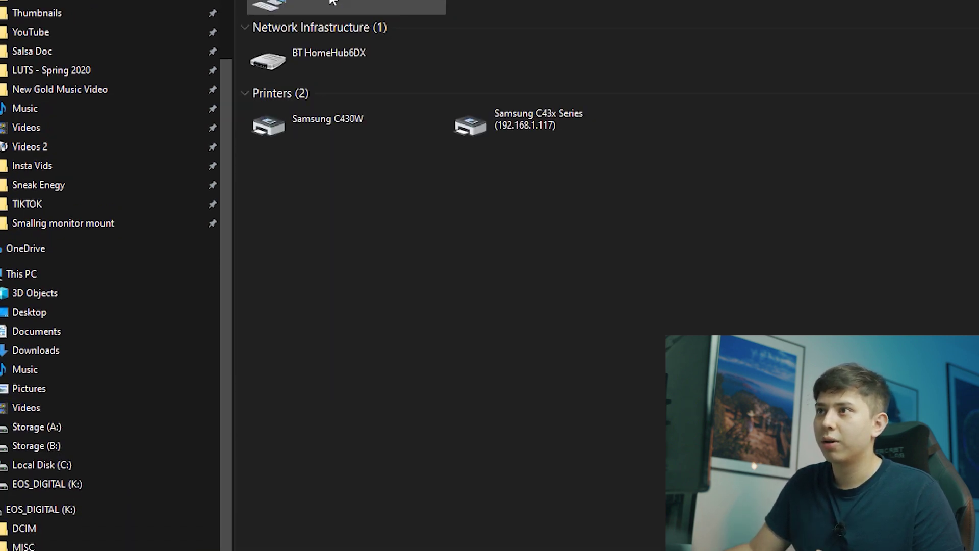
pyautogui.doubleClick(329, 161)
pyautogui.doubleClick(346, 155)
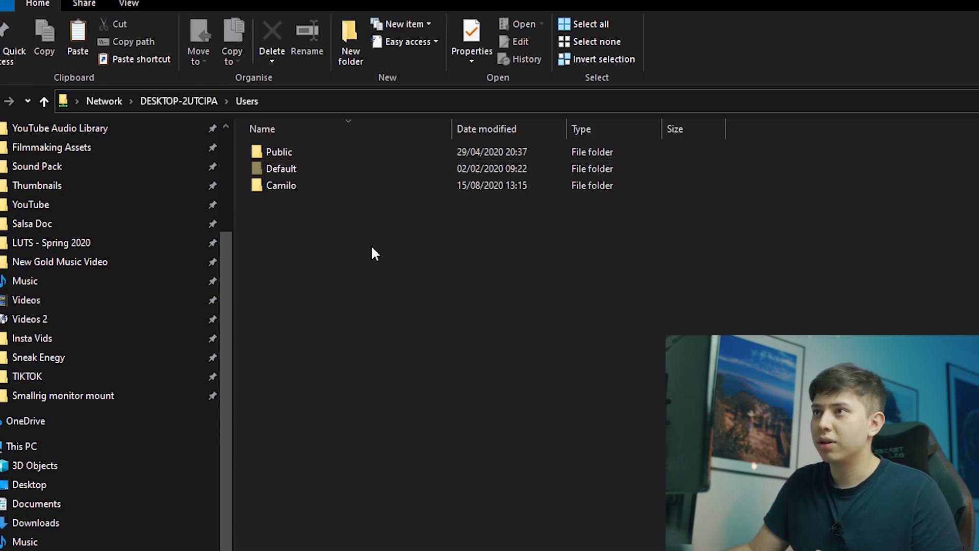
pyautogui.doubleClick(336, 186)
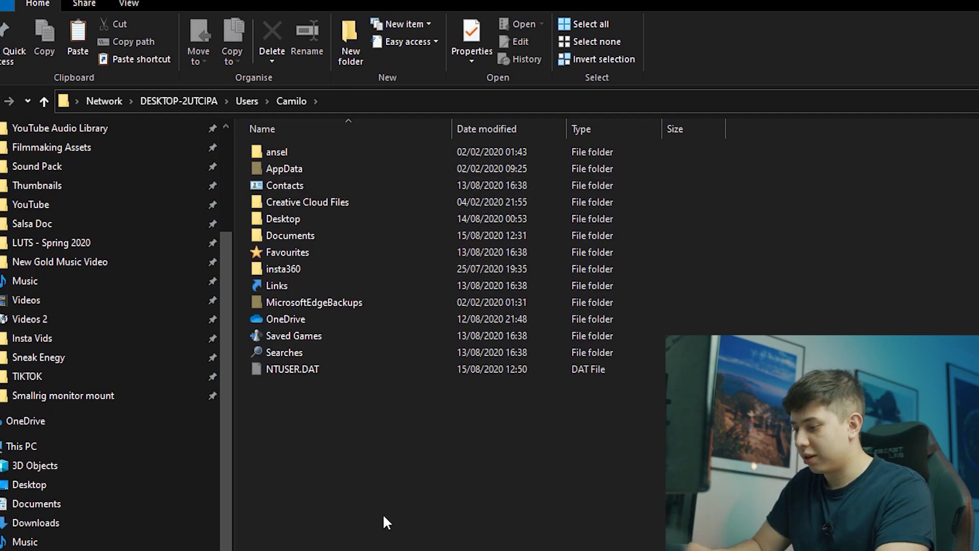
# Create an IPHONE folder with a Videos subfolder and paste the video into Videos.
pyautogui.hotkey('ctrl', 'shift', 'n')
pyautogui.write('IPHONE')
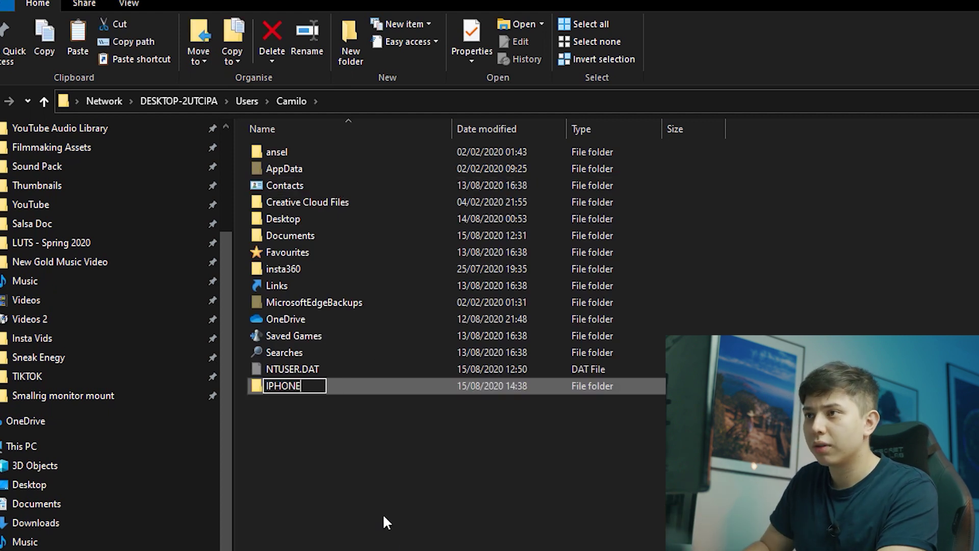
pyautogui.press('Return')
pyautogui.press('Return')
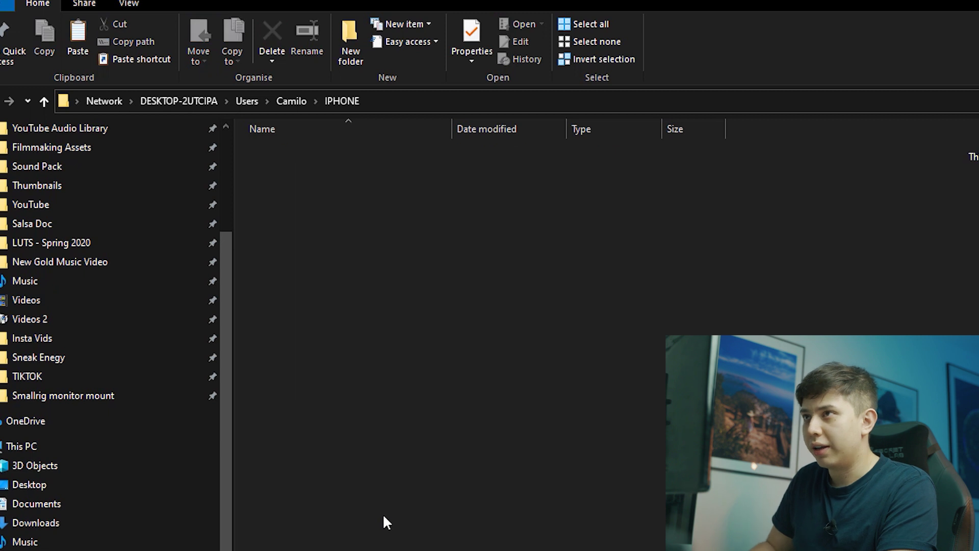
pyautogui.hotkey('ctrl', 'shift', 'n')
pyautogui.write('Videos')
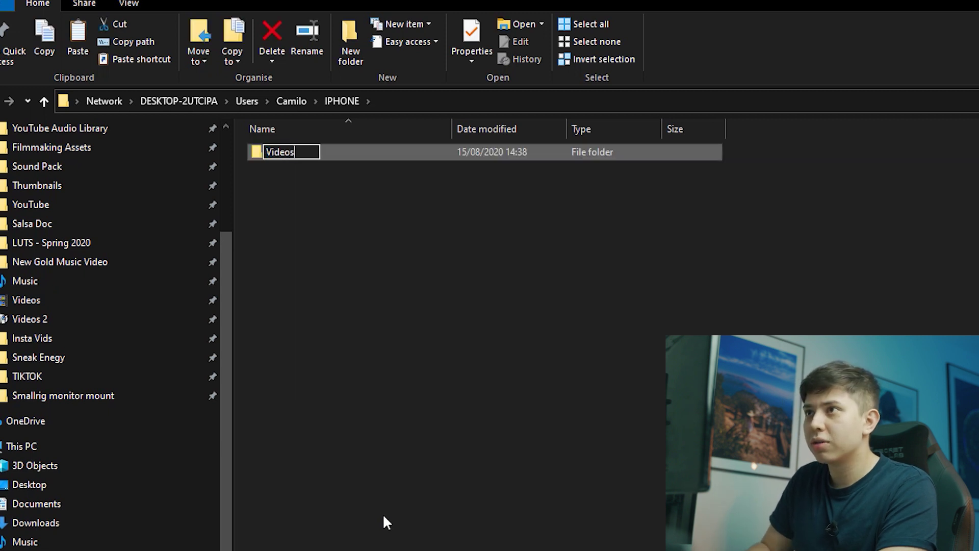
pyautogui.press('Return')
pyautogui.press('Return')
pyautogui.rightClick(361, 252)
pyautogui.click(441, 360)
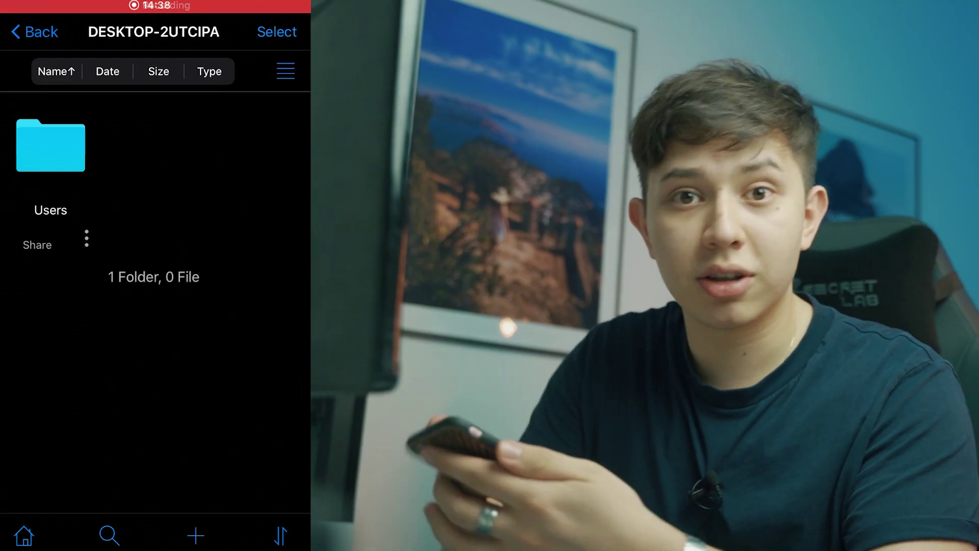
# On the phone, browse Users > user folder > IPHONE > Videos to reach Card Spread for IG.mp4.
pyautogui.click(50, 147)
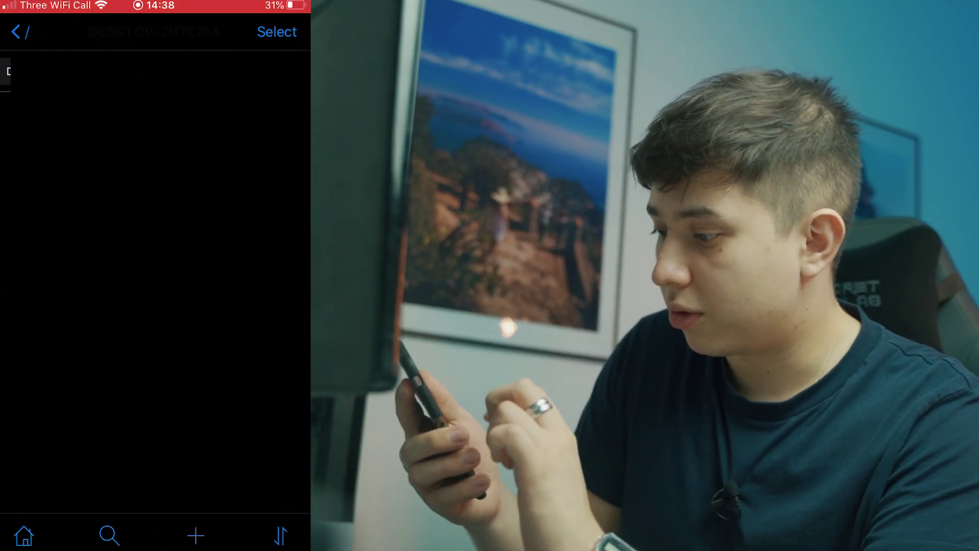
pyautogui.click(51, 147)
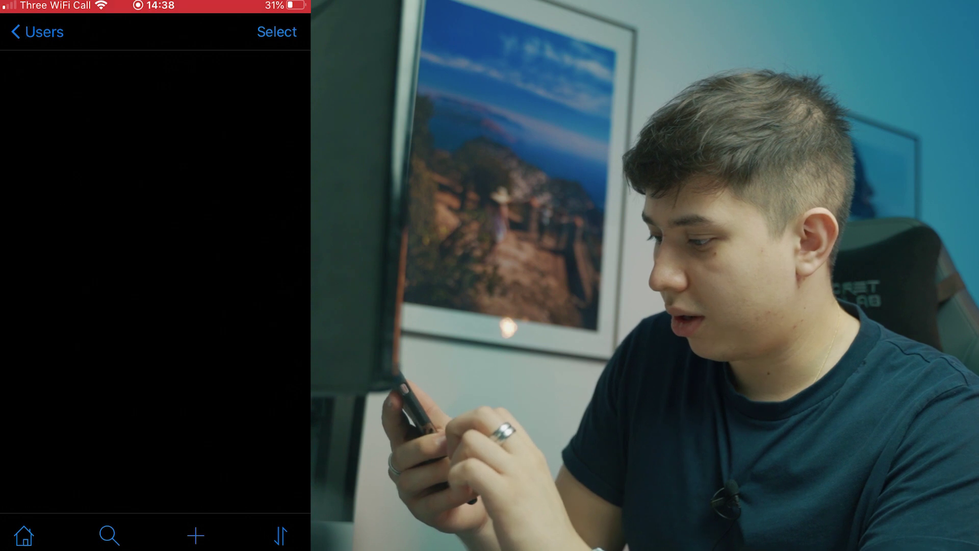
pyautogui.scroll(-2, 155, 281)
pyautogui.scroll(-3, 156, 281)
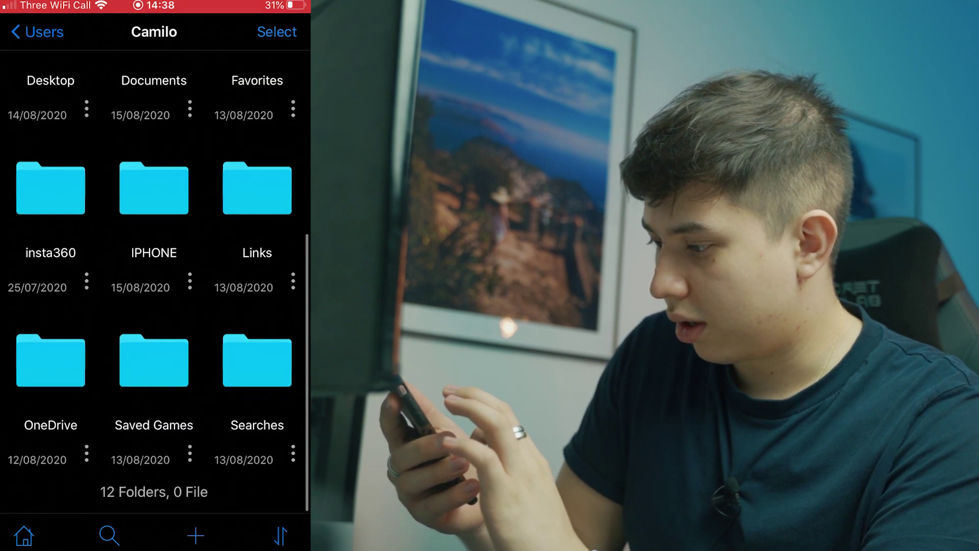
pyautogui.click(153, 189)
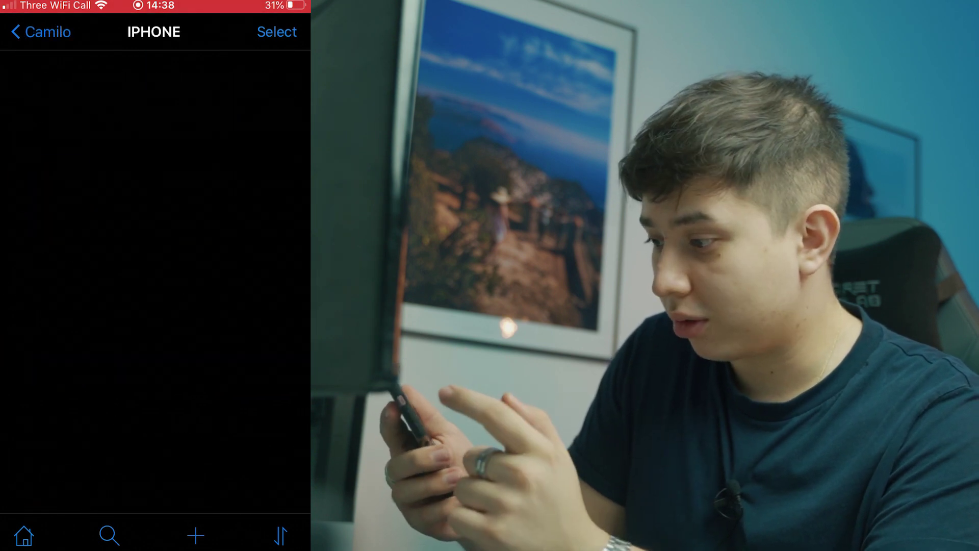
pyautogui.click(50, 147)
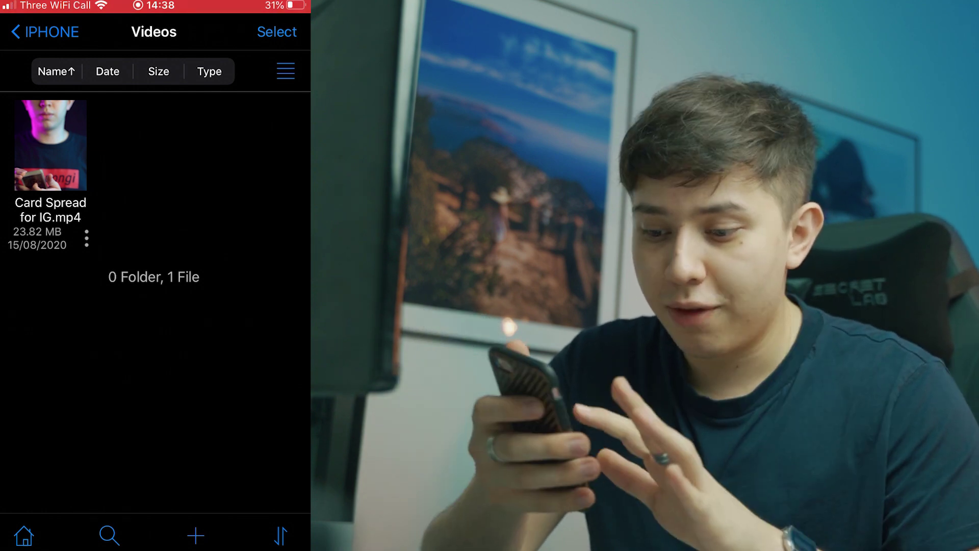
# Download Card Spread for IG.mp4, save it to Photos, and go to the home screen.
pyautogui.click(86, 238)
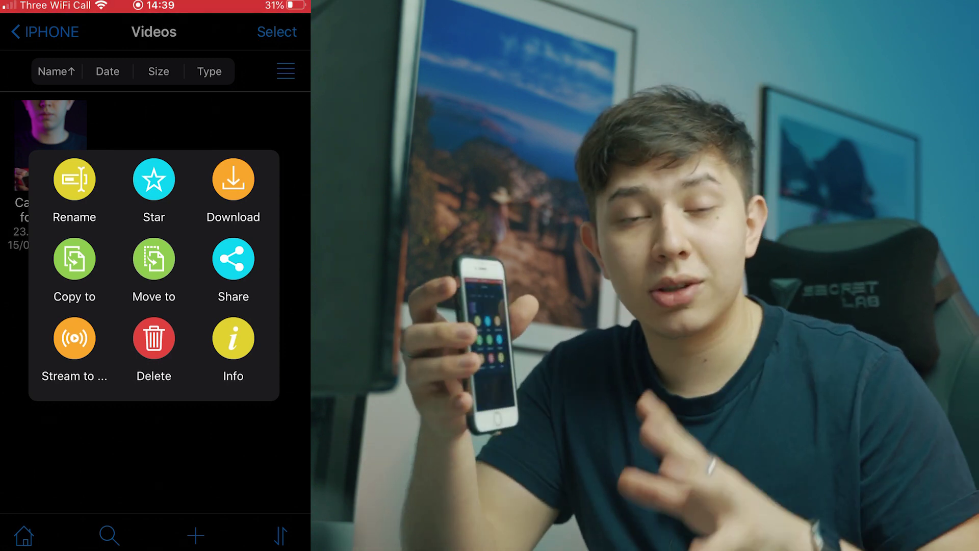
pyautogui.click(233, 179)
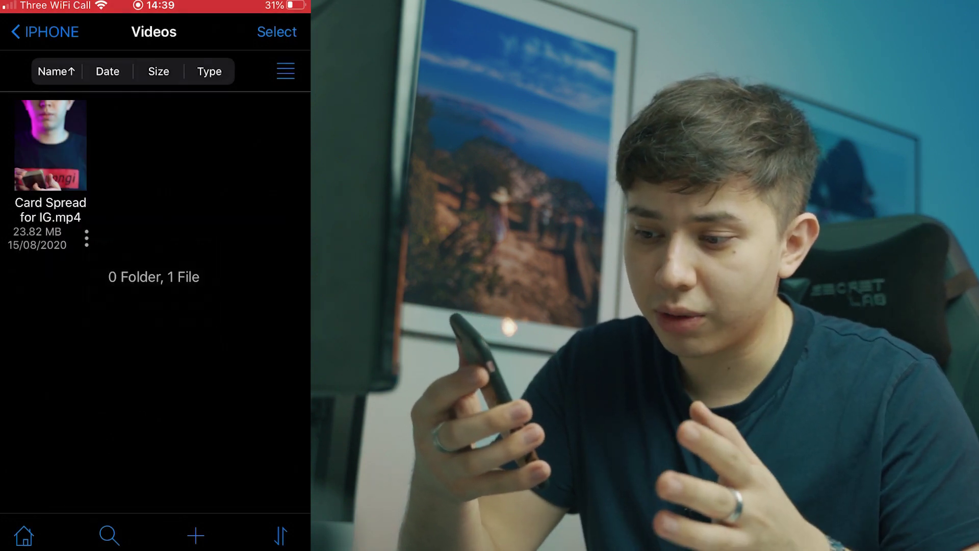
pyautogui.click(50, 145)
pyautogui.moveTo(153, 357); pyautogui.dragTo(153, 153)
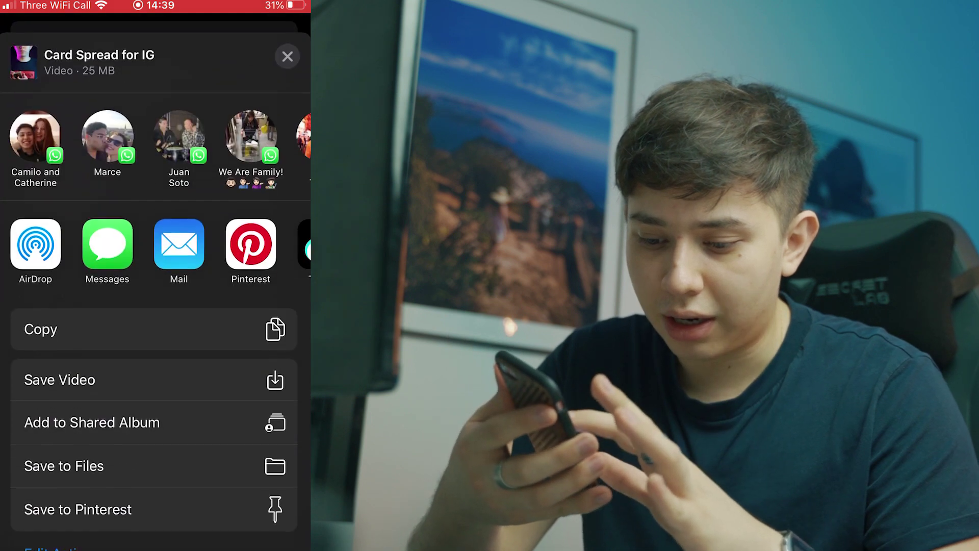
pyautogui.click(287, 54)
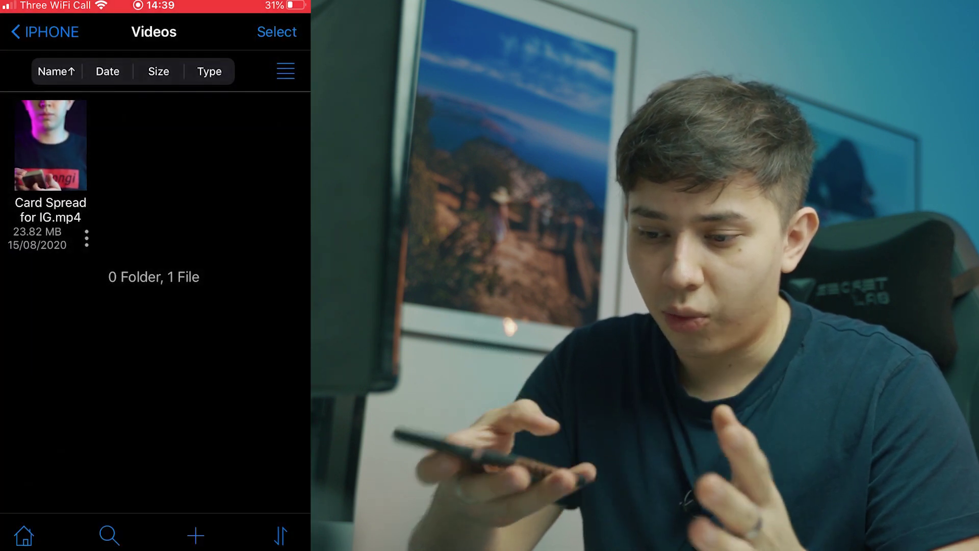
pyautogui.press('super')
# Play the newest video, Card Spread for IG, from the Recents album in Photos.
pyautogui.hscroll(-3, 155, 235)
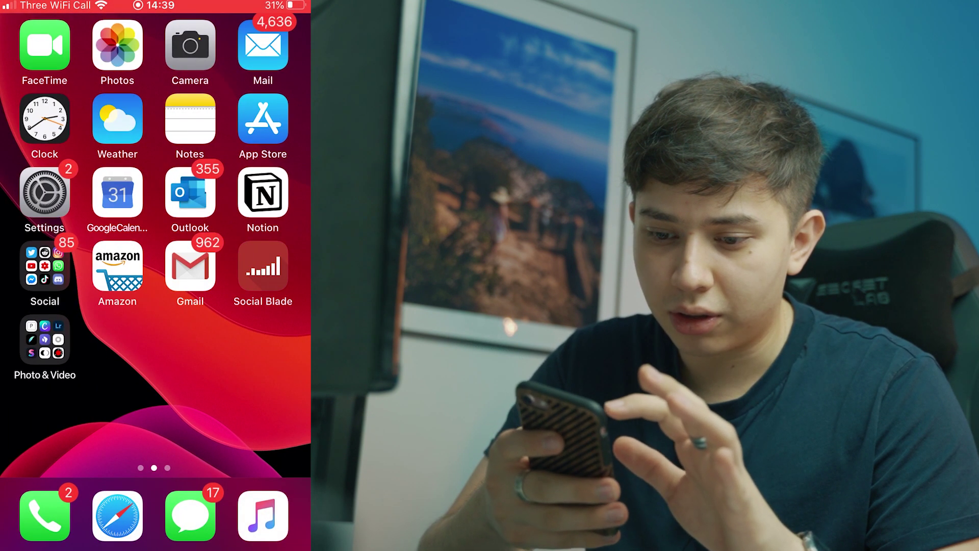
pyautogui.click(117, 46)
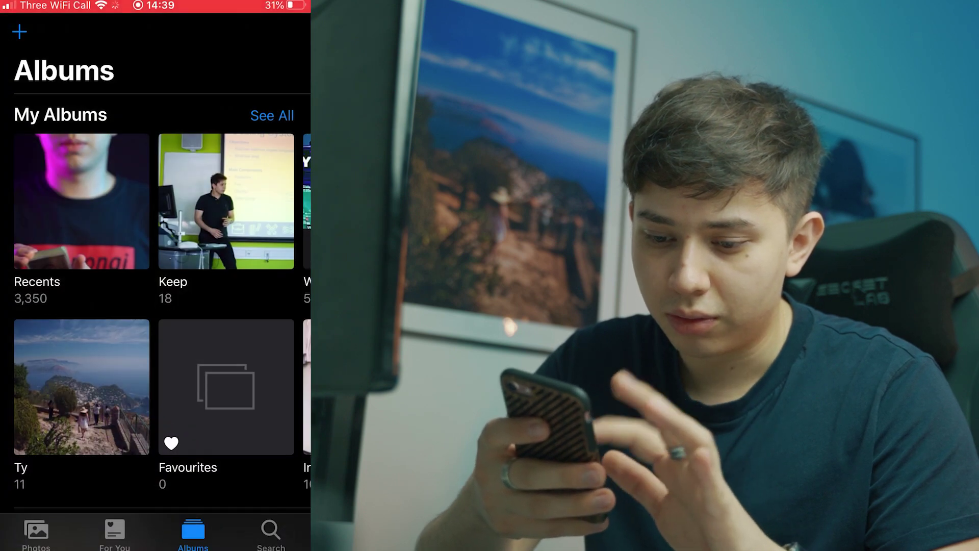
pyautogui.click(82, 201)
pyautogui.click(51, 352)
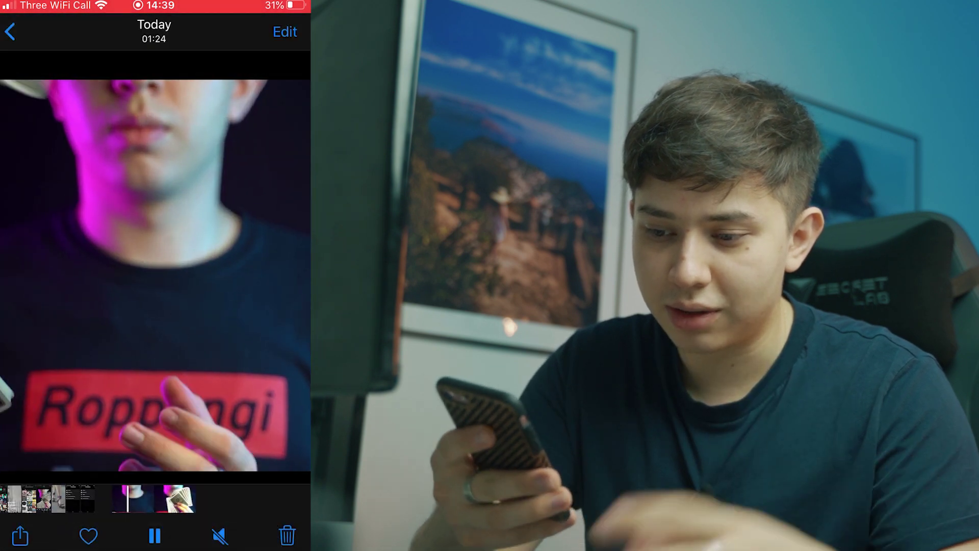